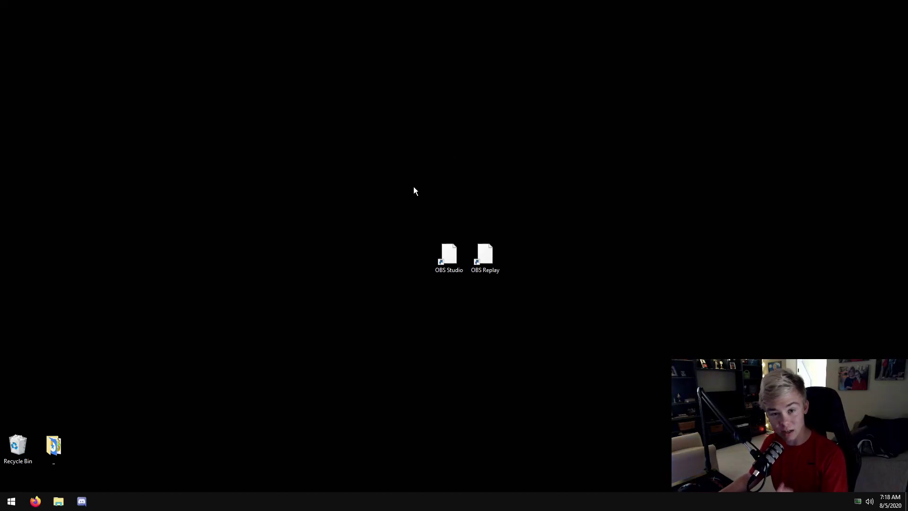
Step: Launch OBS Studio from its desktop shortcut and reposition its window on the desktop
drag(413, 186, 528, 243)
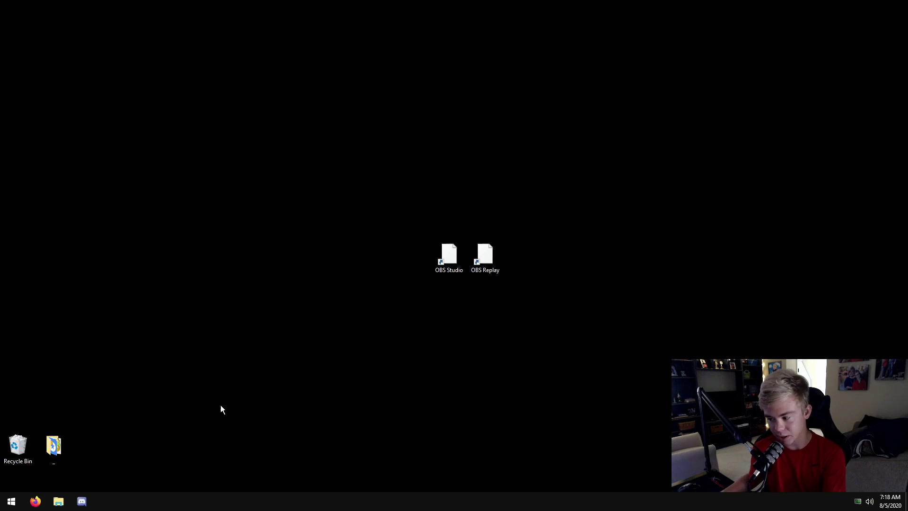
key(o)
key(Return)
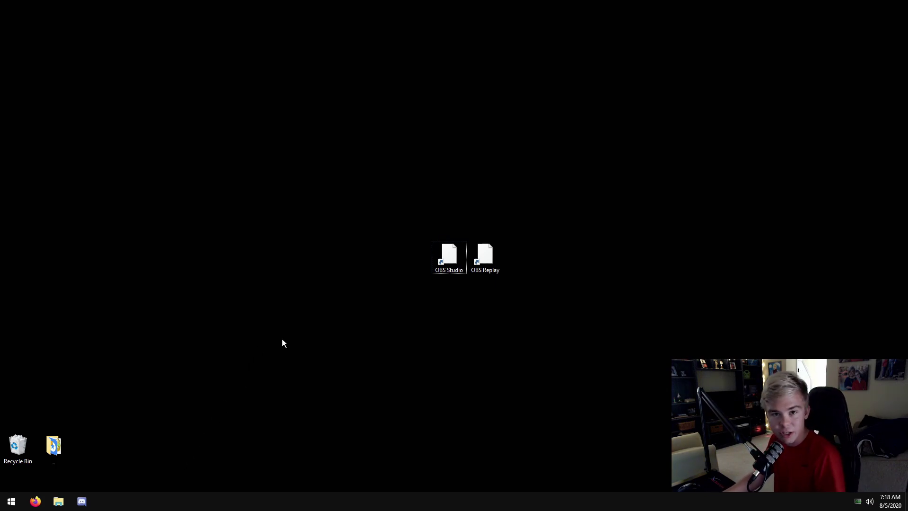
double_click(453, 273)
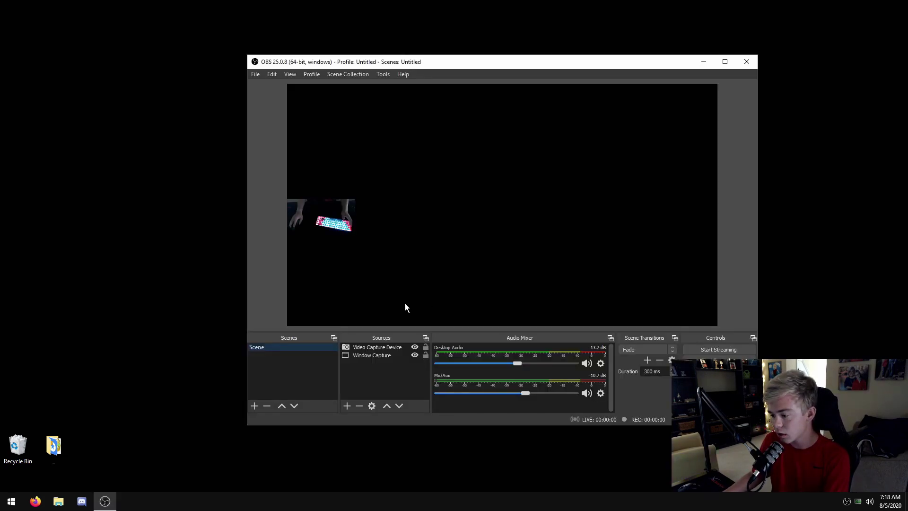
drag(505, 60, 433, 57)
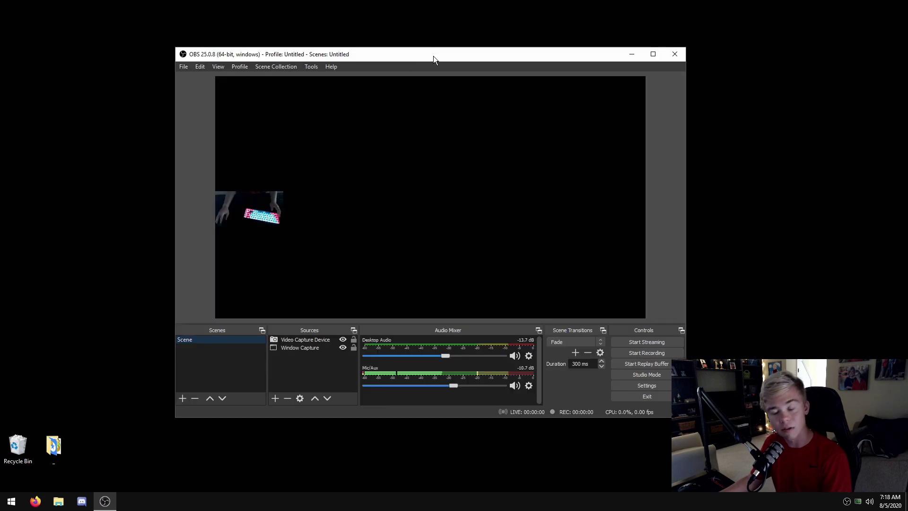
Step: Open the Replay Buffer section of the output settings
click(648, 386)
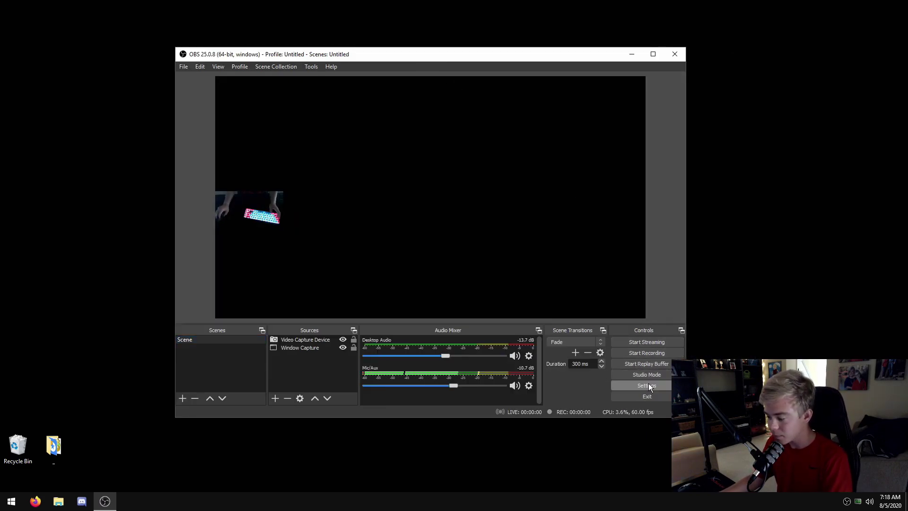
click(229, 124)
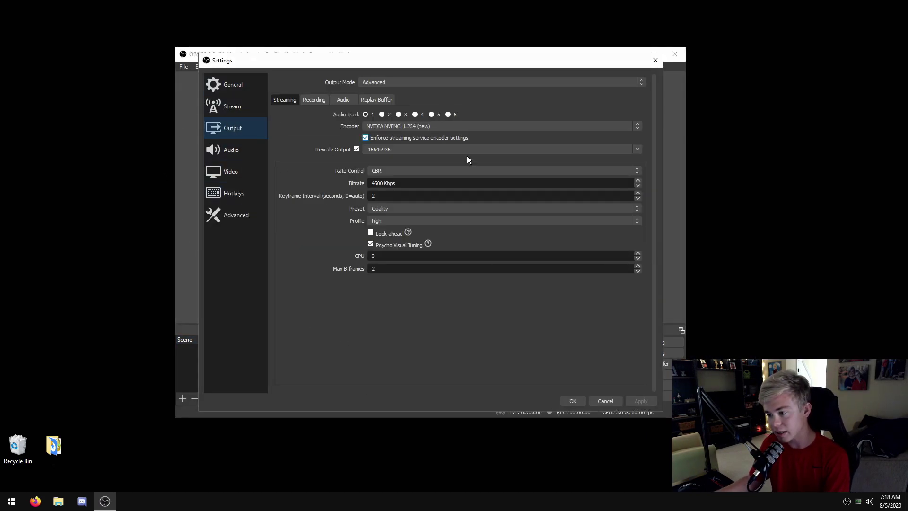
click(375, 100)
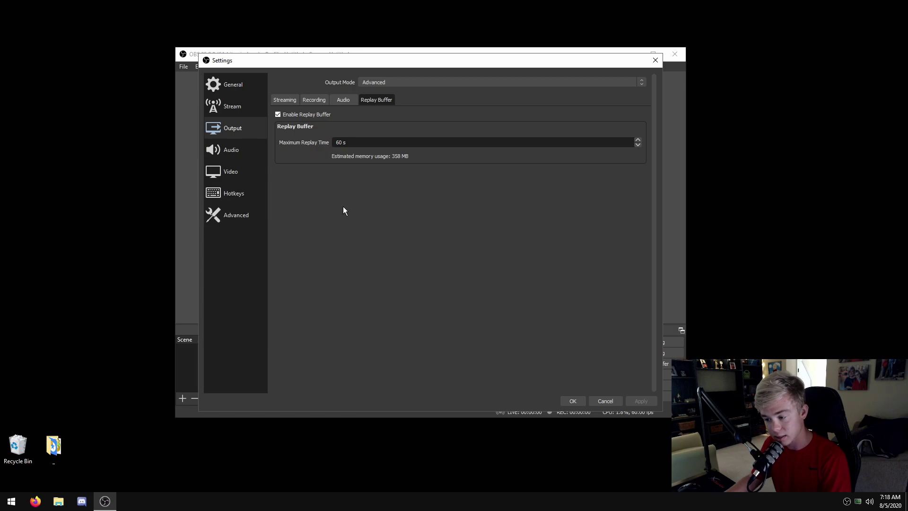
Step: Try maximum replay times of 9999 s and 300 s for the replay buffer
drag(348, 142, 297, 140)
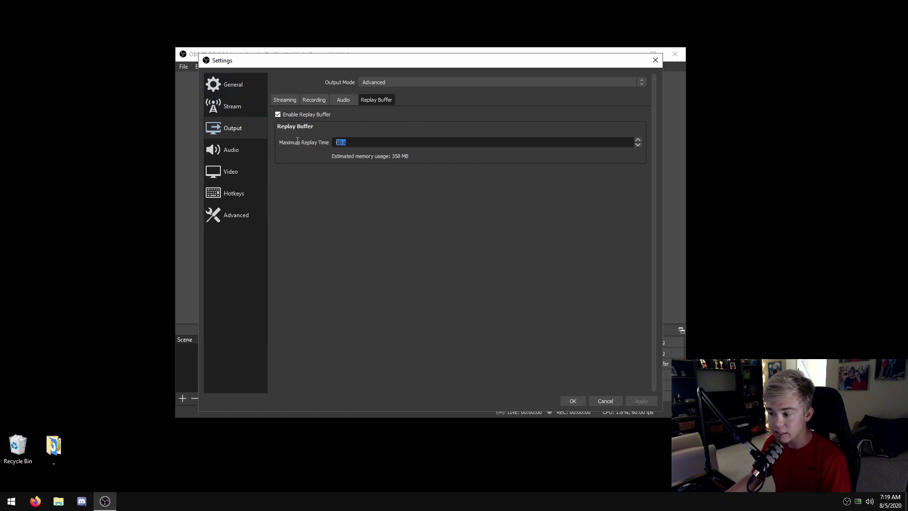
text(9999)
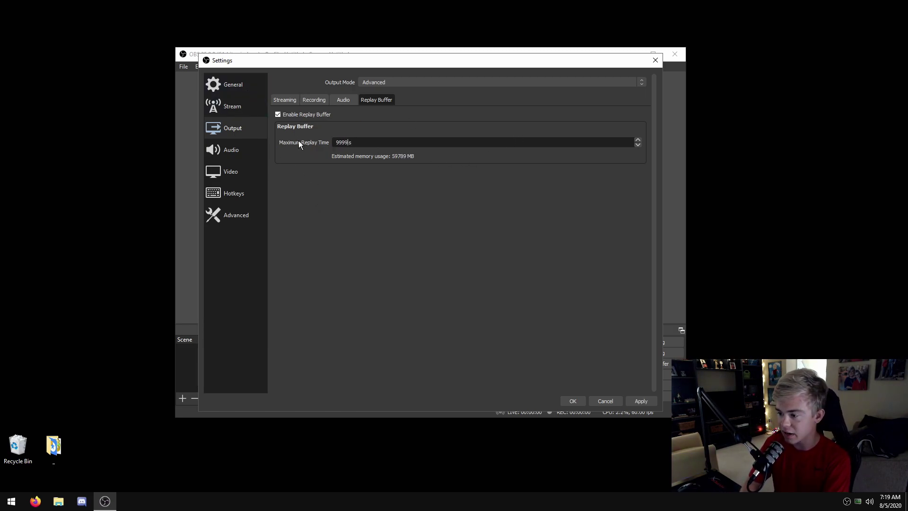
key(BackSpace)
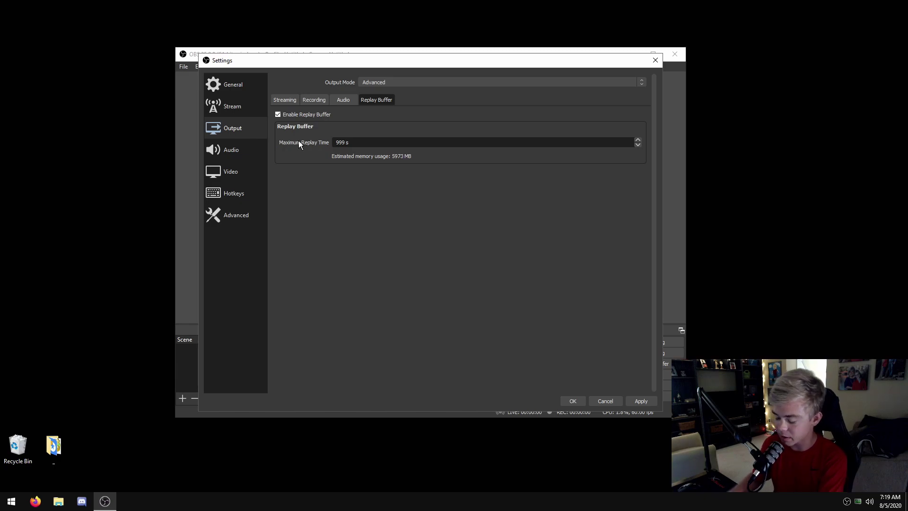
text(9)
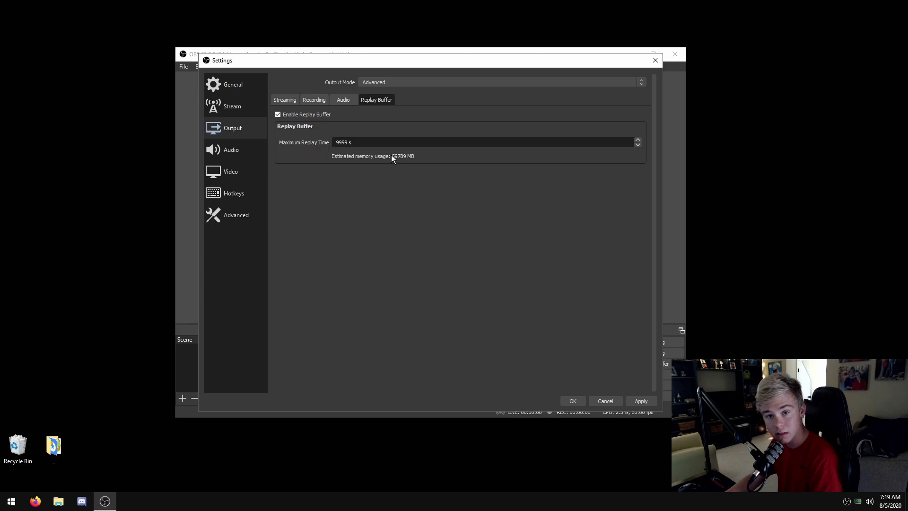
drag(350, 145, 309, 146)
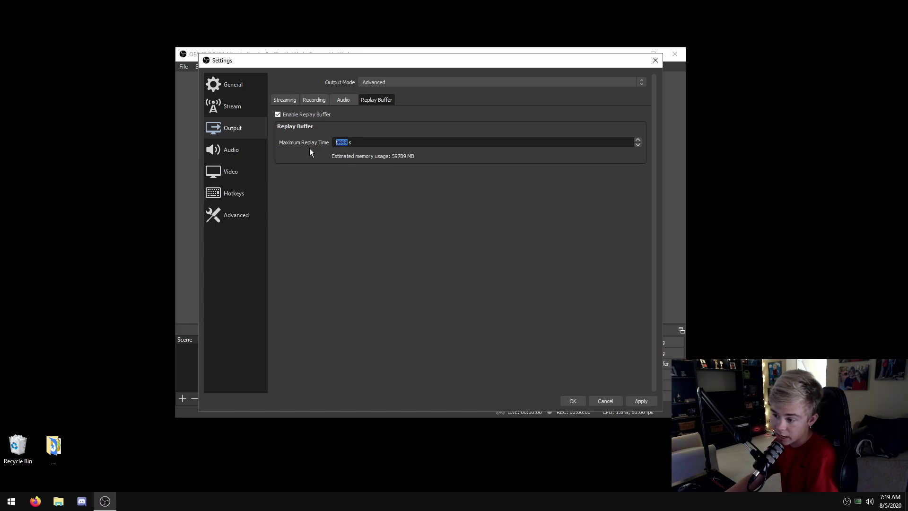
key(BackSpace)
text(300)
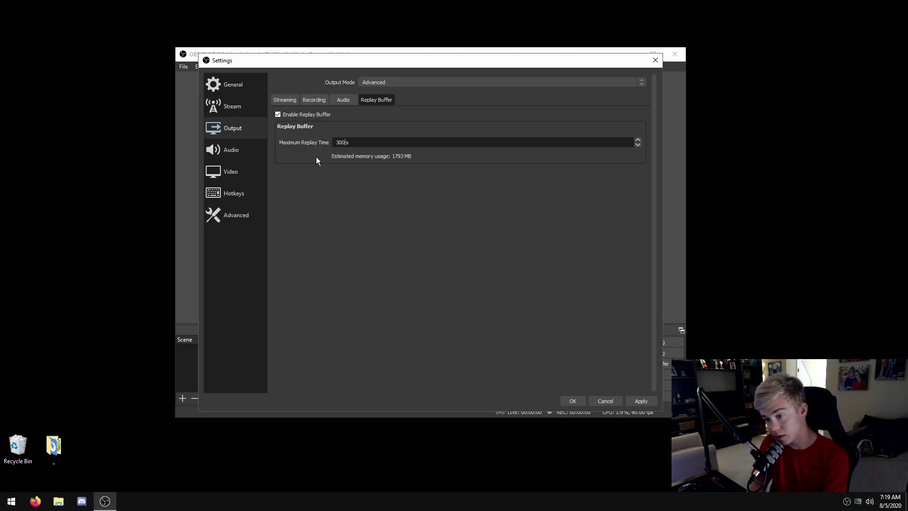
Step: Set the replay buffer's maximum replay time to 60 s and apply it
key(BackSpace)
text(60)
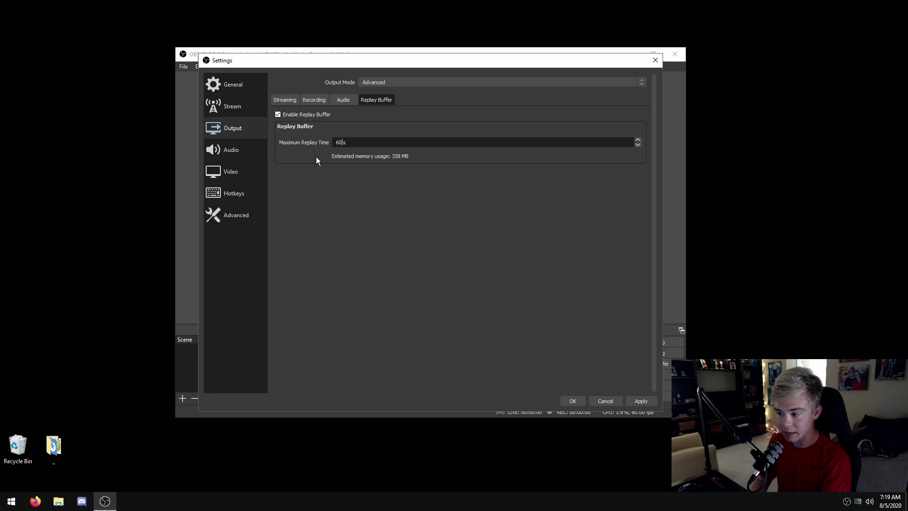
click(639, 401)
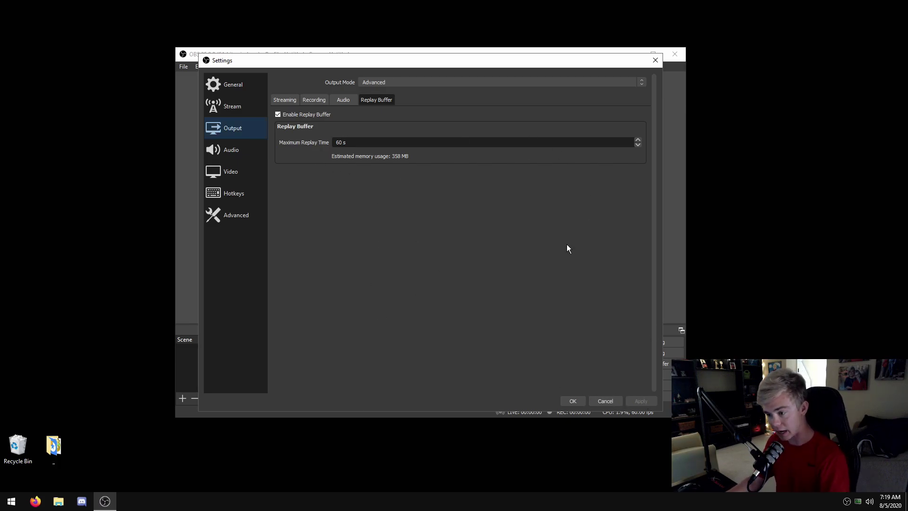
Step: Set the recording bitrate to 50000 Kbps, apply it and close the settings
click(315, 101)
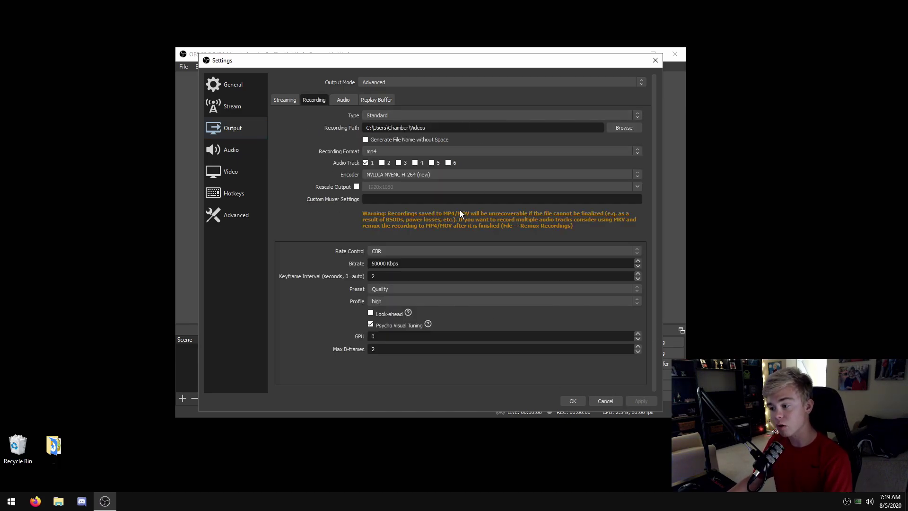
click(383, 264)
key(BackSpace)
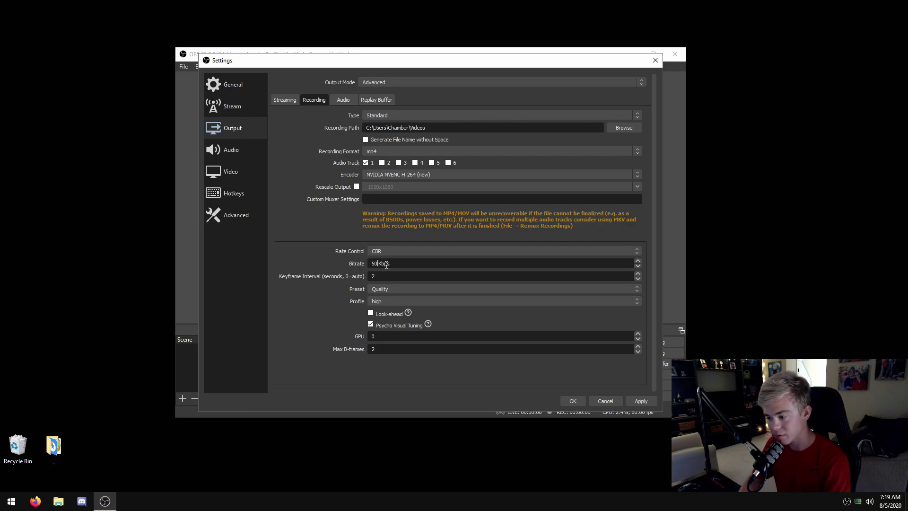
text(000)
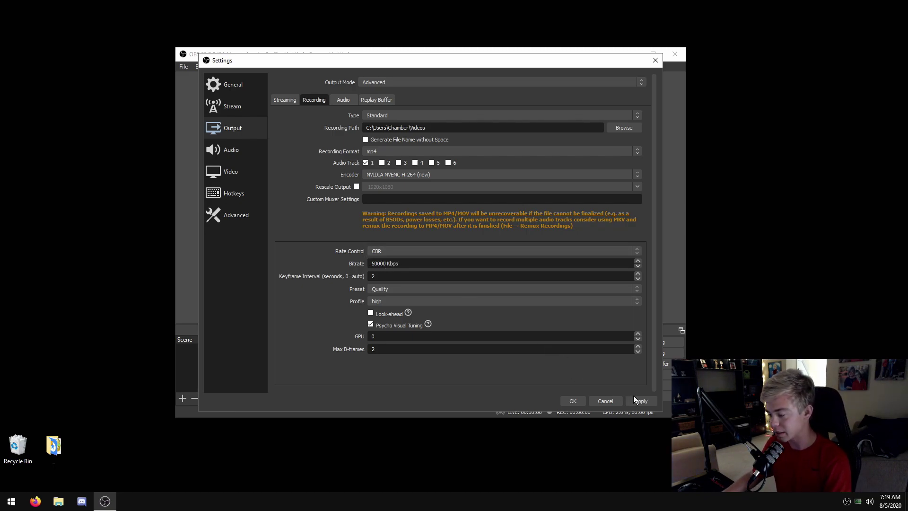
click(634, 398)
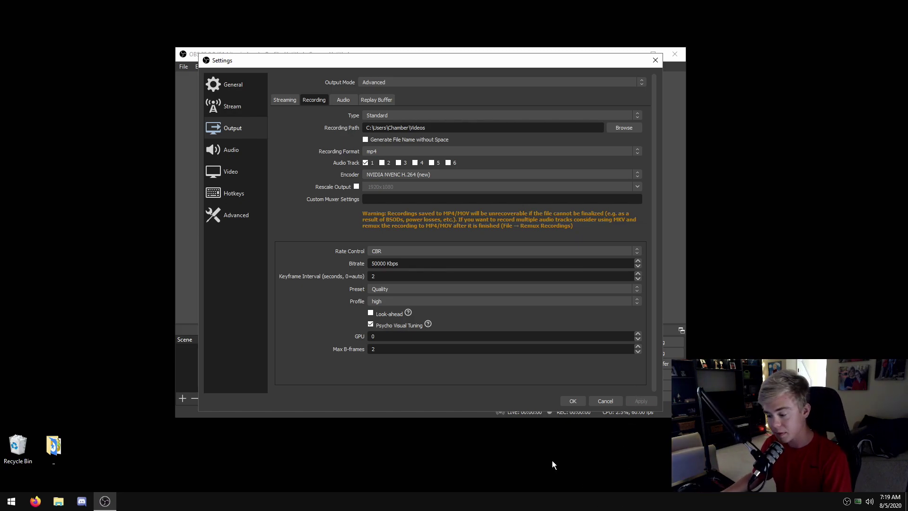
click(573, 400)
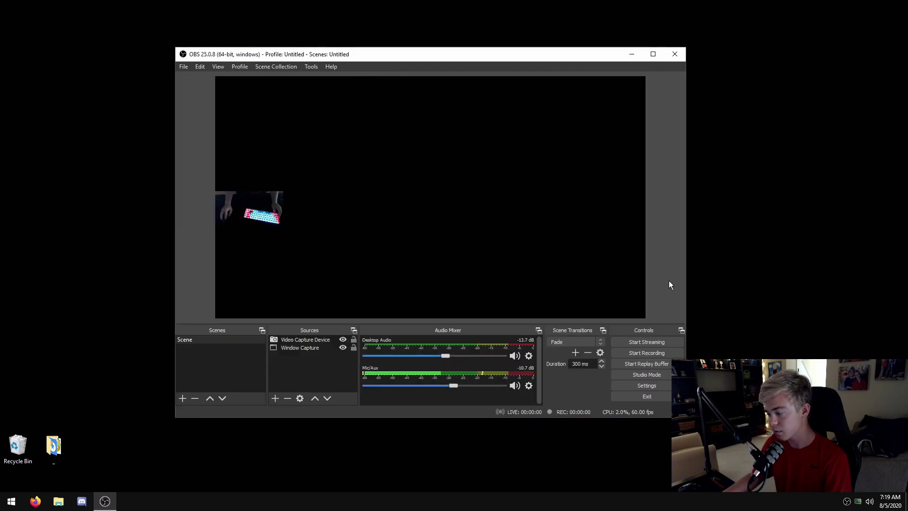
Step: Start the replay buffer and check the Videos folder in File Explorer for a saved replay
click(647, 365)
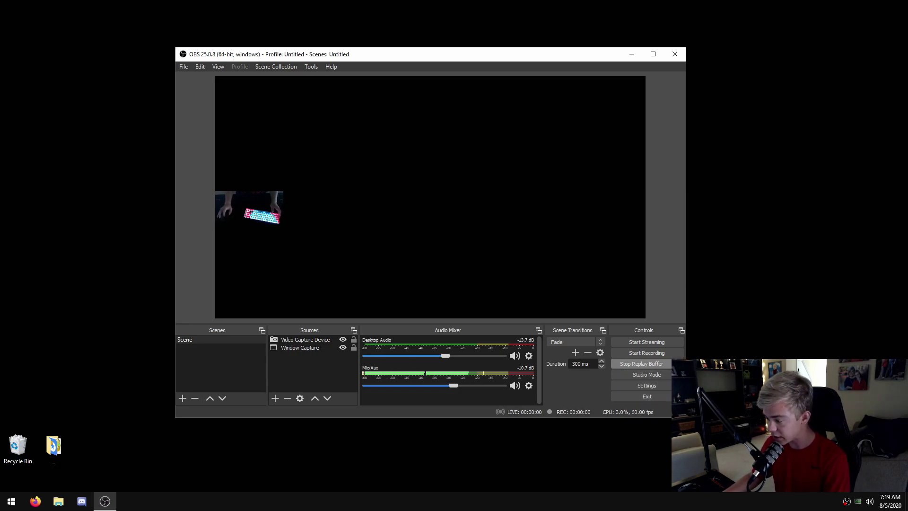
key(super+e)
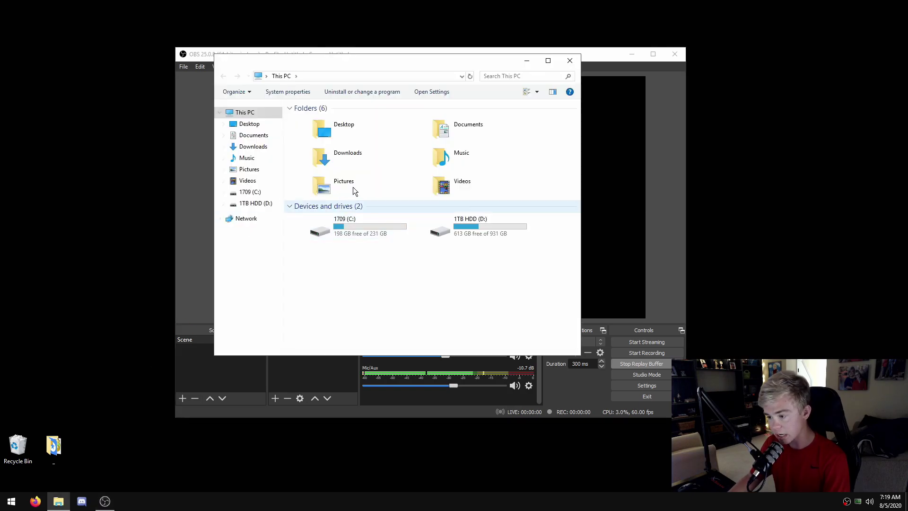
double_click(444, 184)
click(388, 162)
click(455, 167)
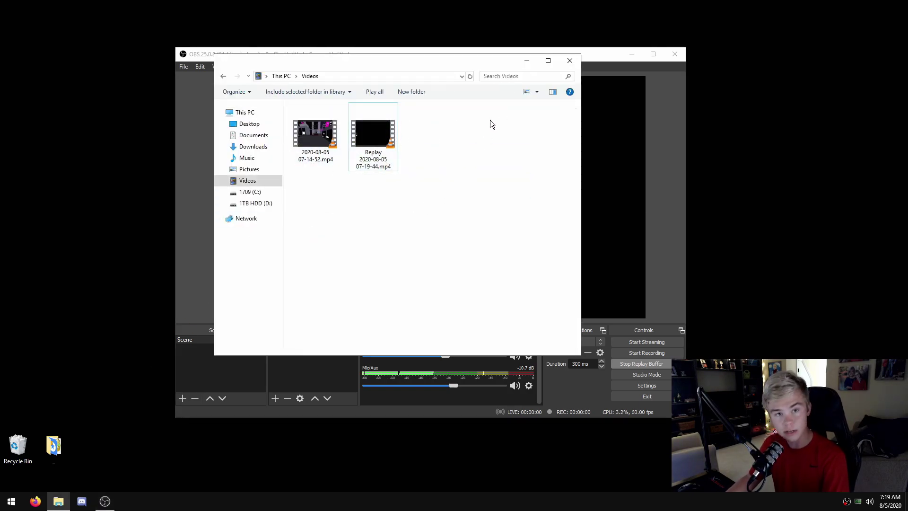
click(571, 65)
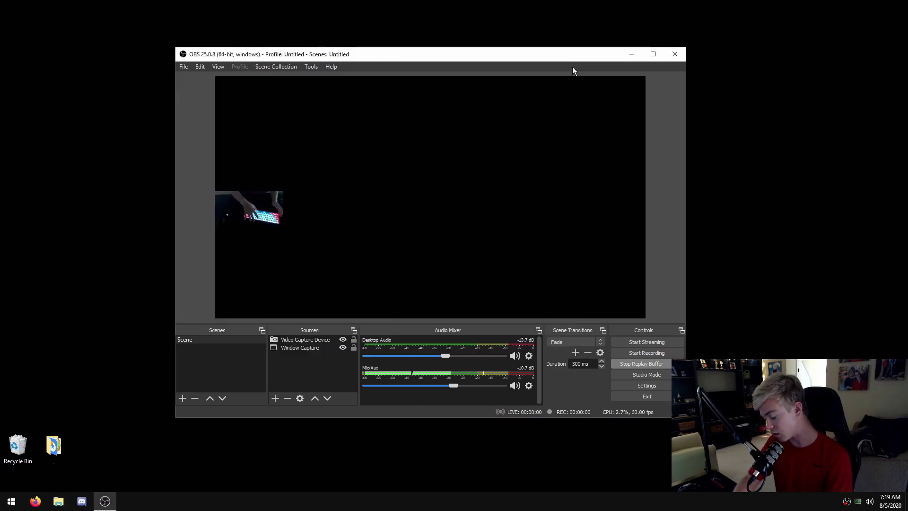
Step: Reopen the Videos folder to look for another saved replay clip, and close File Explorer
click(58, 501)
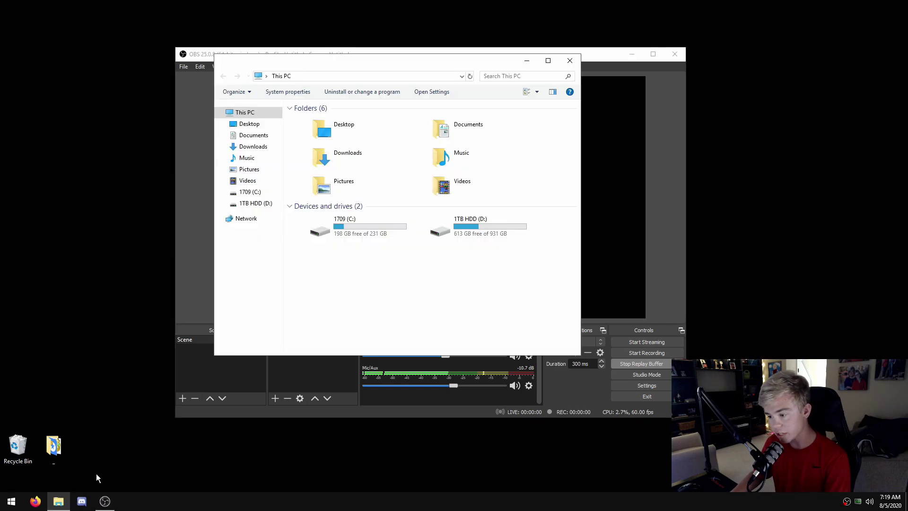
double_click(468, 182)
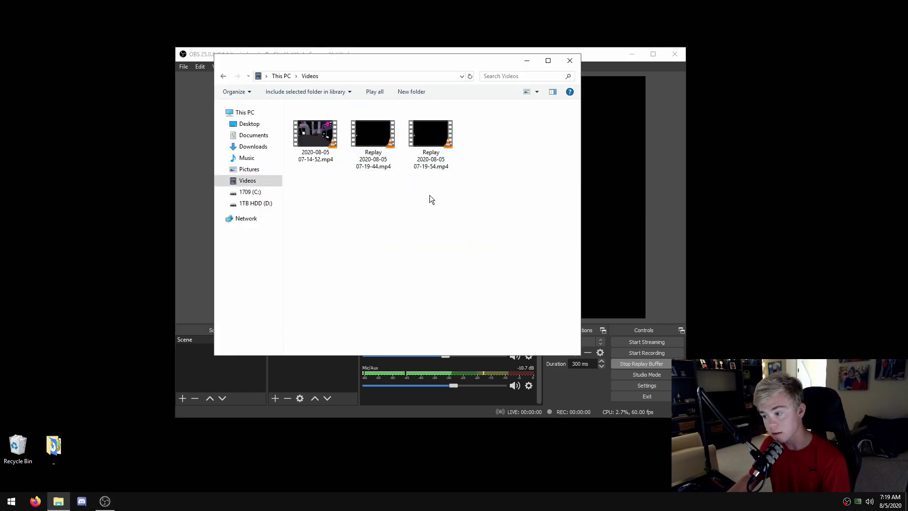
click(569, 60)
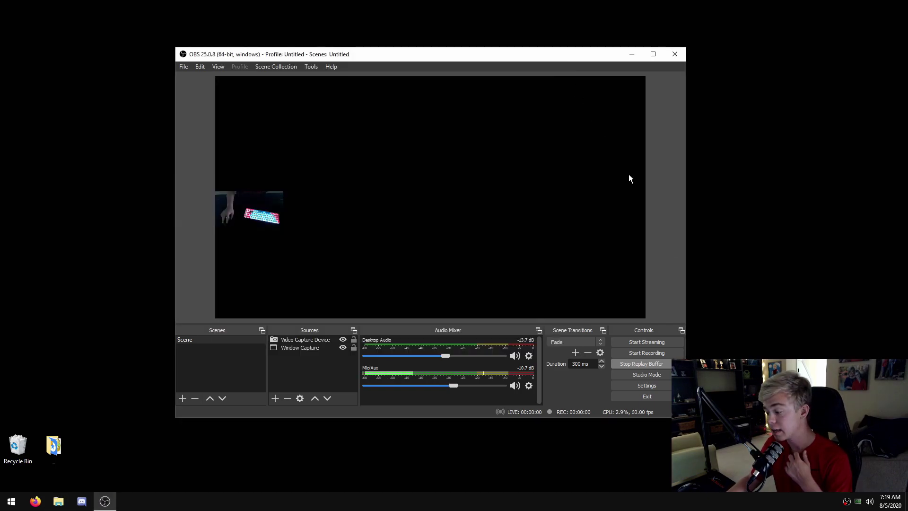
Step: Try enabling "Keep replay buffer active when stream stops" in the general settings, and revert it
click(647, 386)
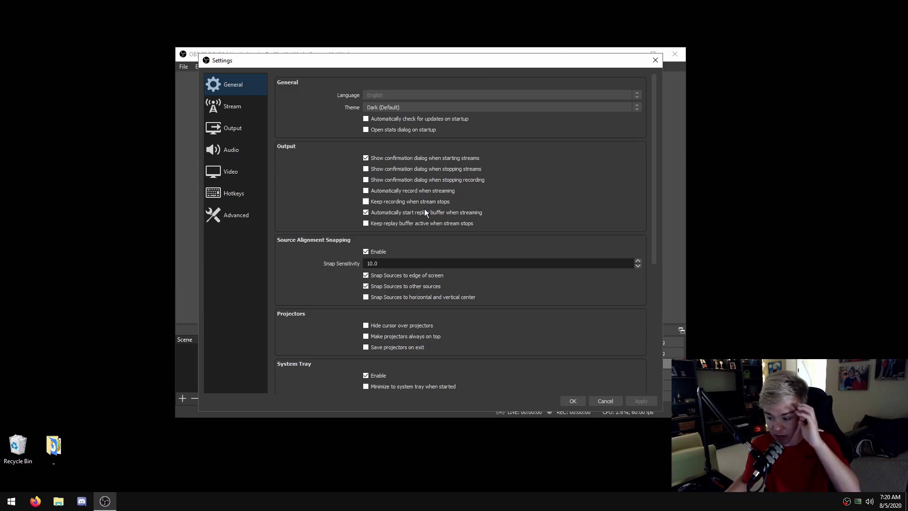
click(419, 224)
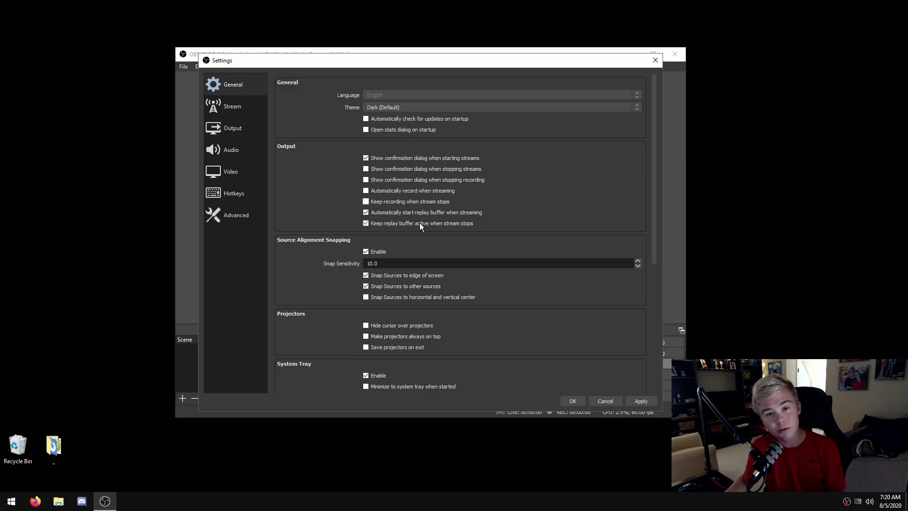
click(419, 223)
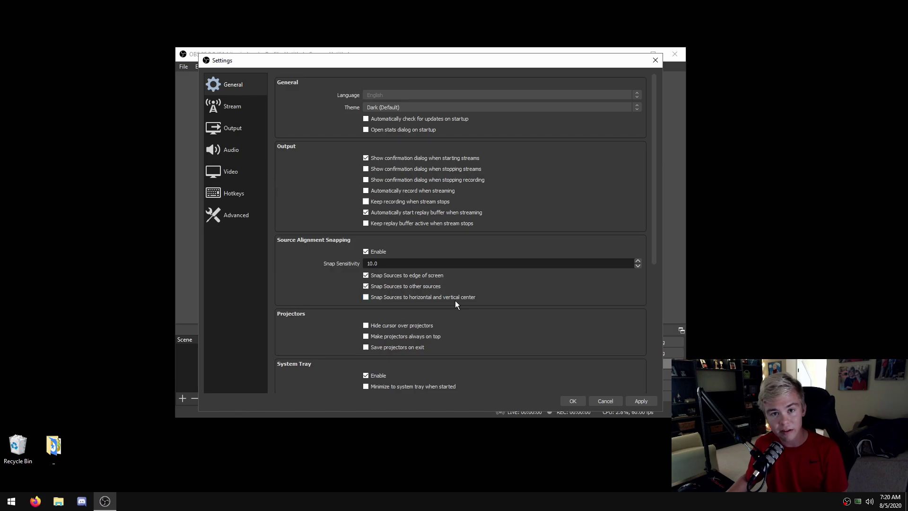
click(628, 400)
Step: Try enabling "Minimize to system tray when started", revert it and close the settings
scroll(390, 349, down, 3)
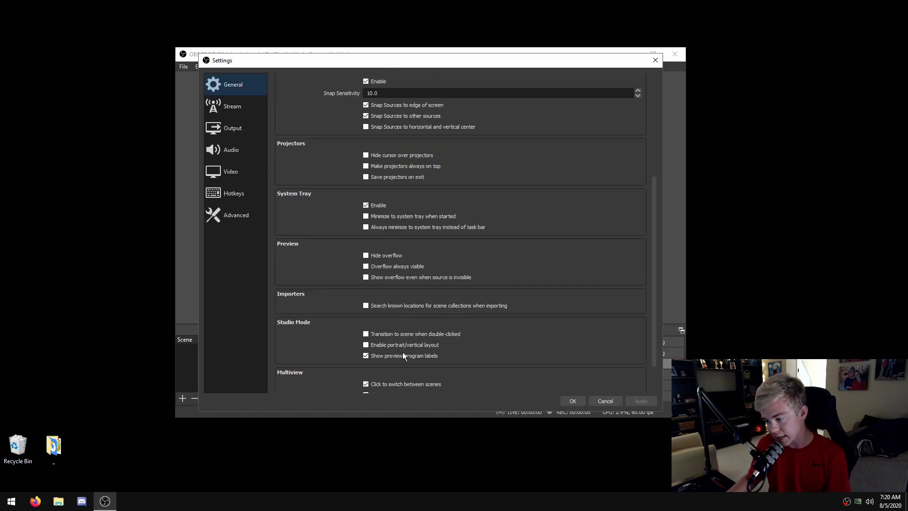
scroll(420, 307, up, 2)
scroll(412, 283, down, 1)
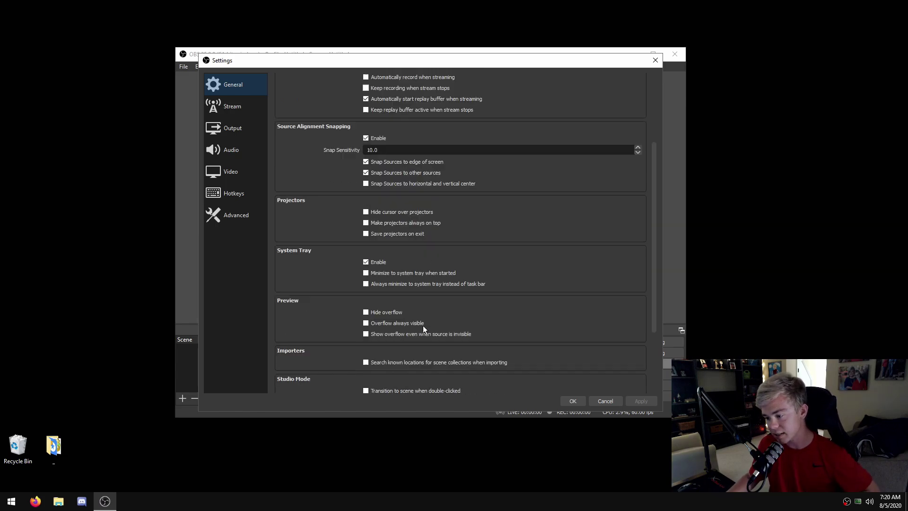
click(393, 273)
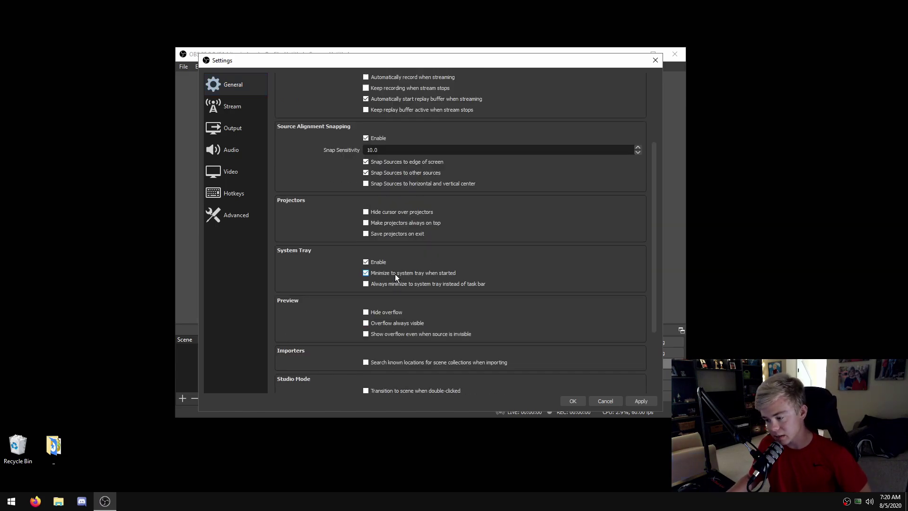
click(365, 273)
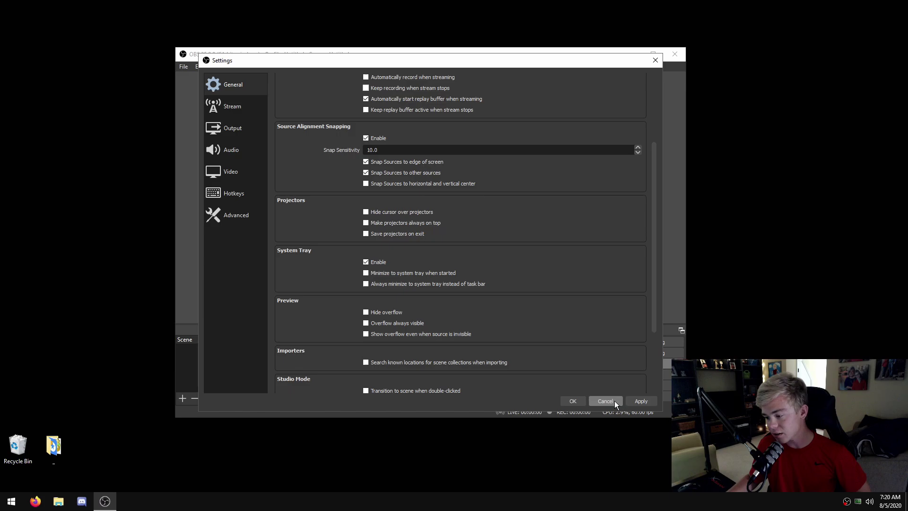
click(573, 401)
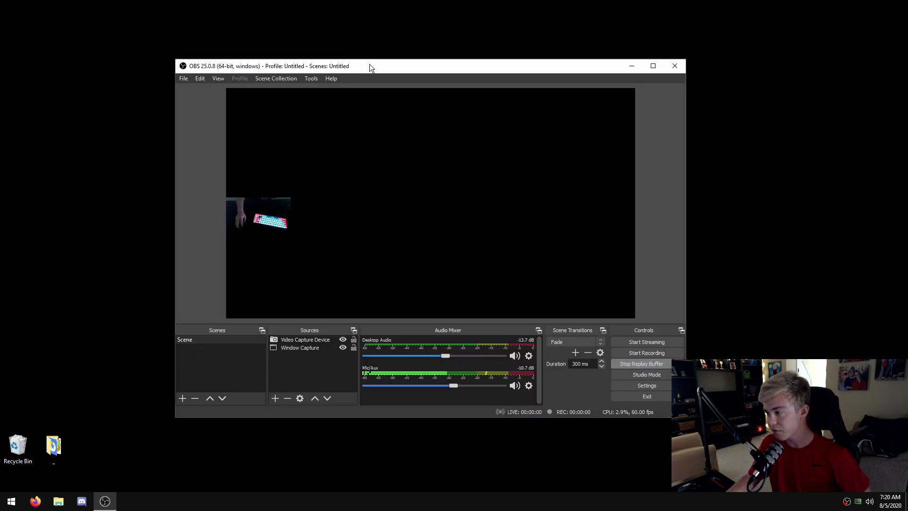
Step: Exit OBS Studio and confirm shutting down the active replay buffer
drag(447, 59, 492, 64)
click(715, 61)
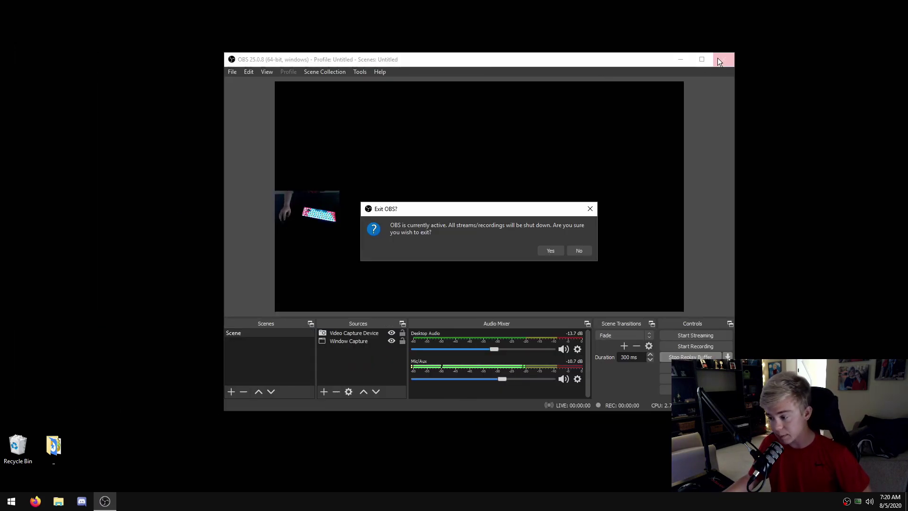
click(543, 249)
click(484, 254)
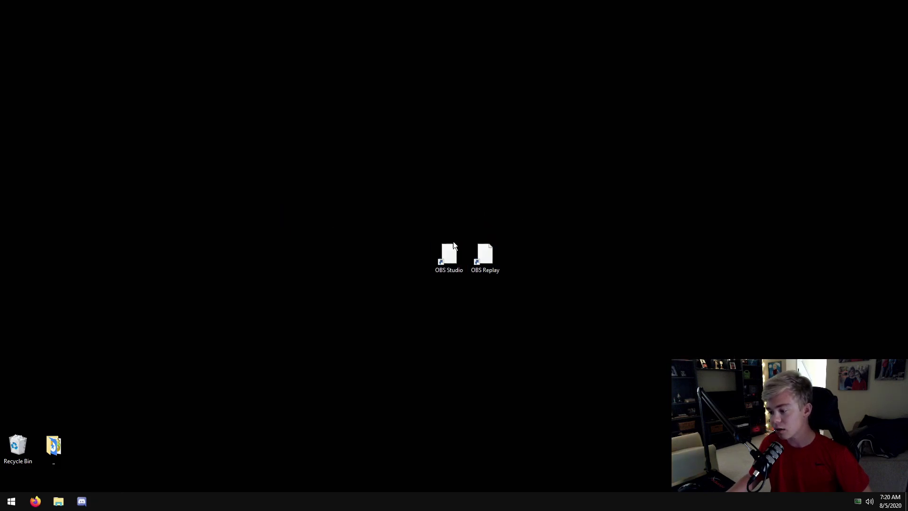
click(444, 266)
mouse_move(446, 262)
mouse_down()
mouse_move(325, 245)
mouse_move(450, 249)
mouse_up()
click(441, 217)
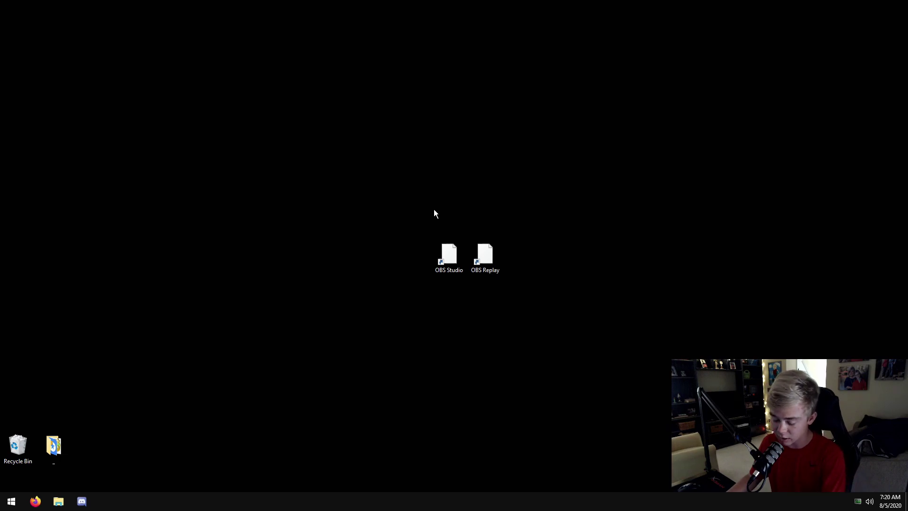
Step: In File Explorer, go to the obs-studio\bin\64bit folder under Program Files on the C: drive and locate obs64.exe
key(super+e)
double_click(351, 226)
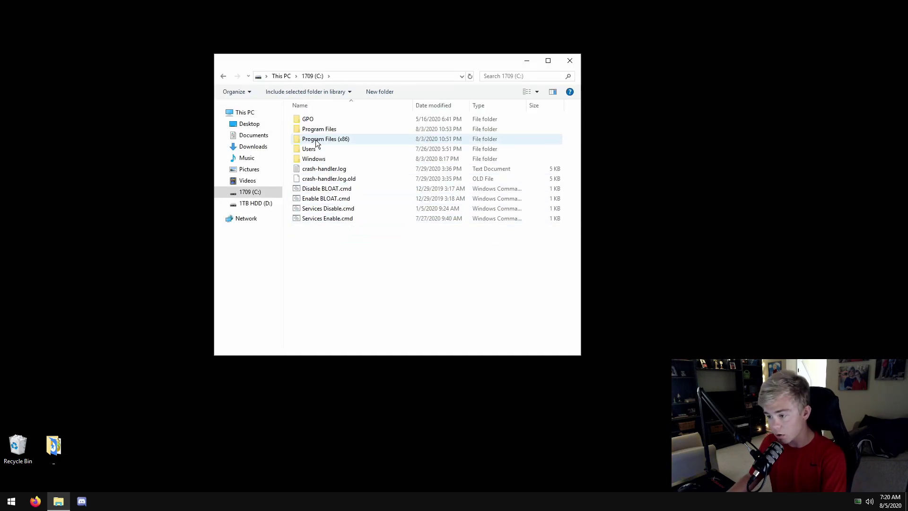
double_click(313, 128)
click(324, 170)
scroll(324, 172, down, 8)
click(324, 172)
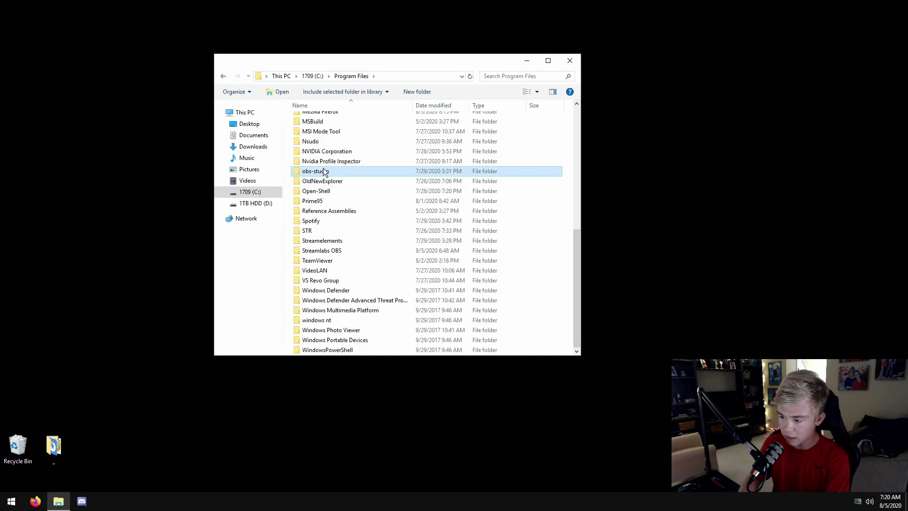
double_click(324, 171)
double_click(317, 118)
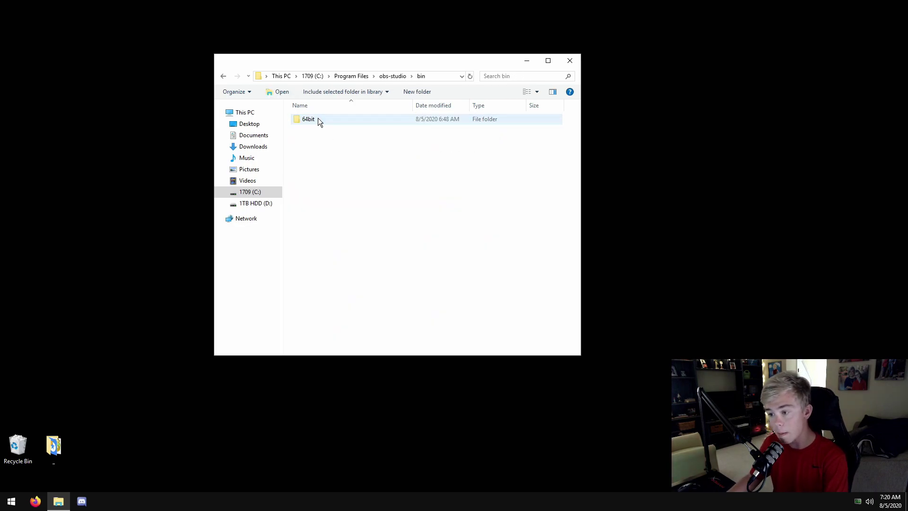
click(318, 119)
double_click(318, 119)
scroll(345, 218, down, 6)
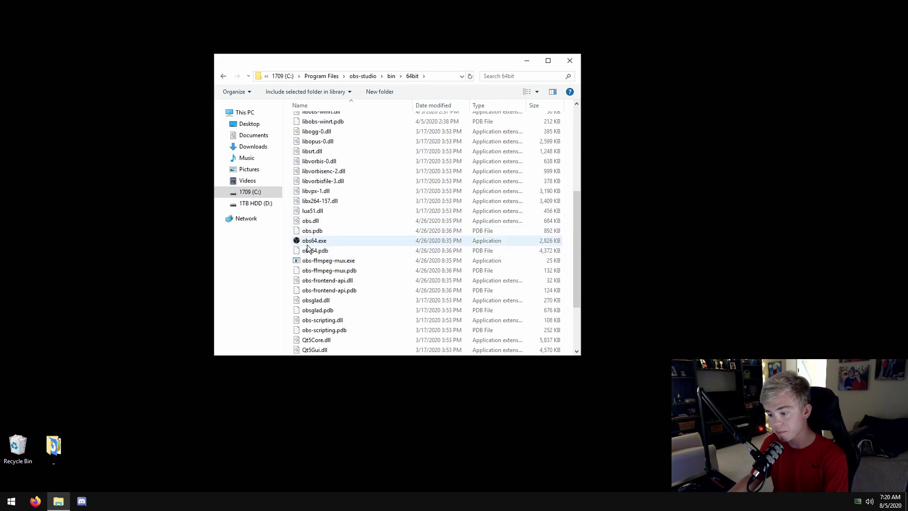
Step: Create a desktop shortcut to obs64.exe, close File Explorer and place the shortcut near the existing OBS shortcuts
right_click(307, 240)
click(337, 415)
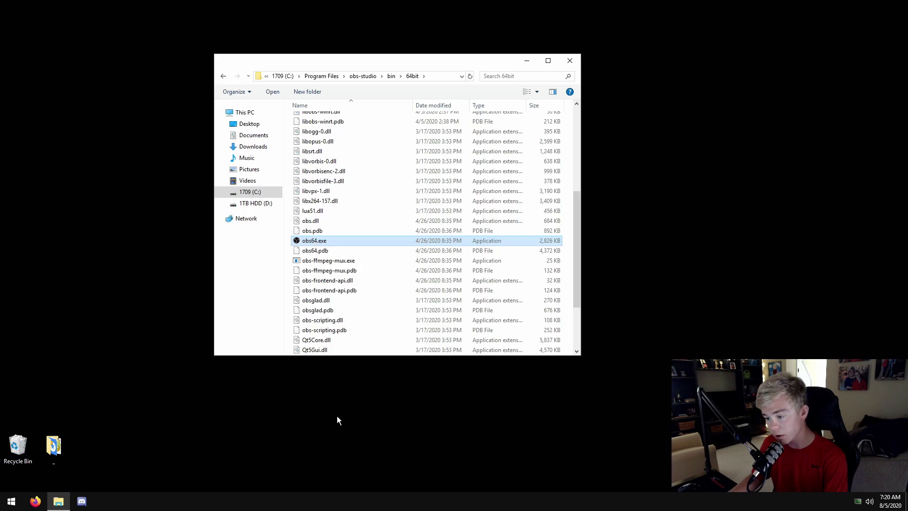
drag(331, 250, 764, 214)
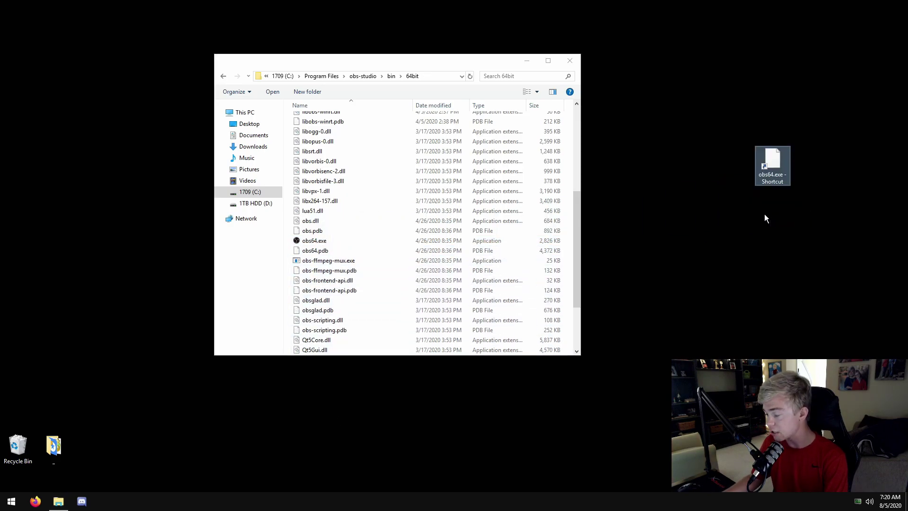
click(576, 65)
drag(768, 165, 529, 161)
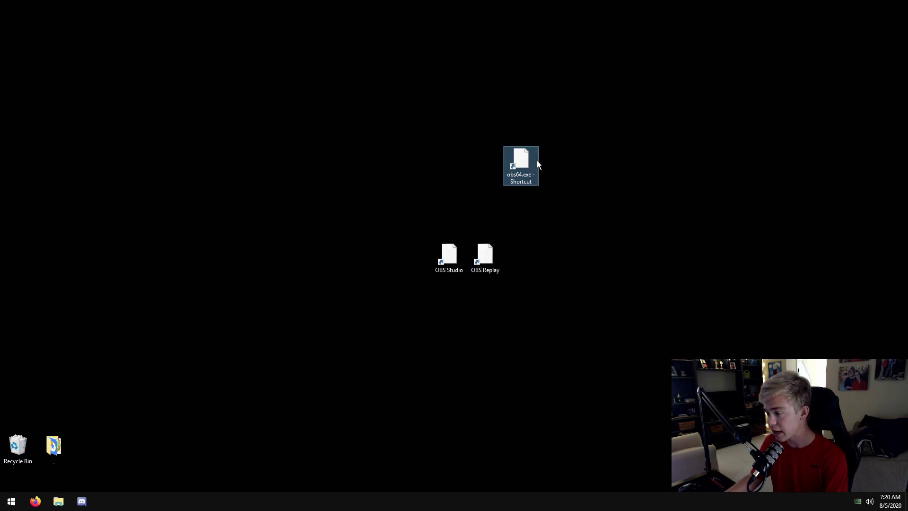
Step: Append --startreplaybuffer after the quoted path in the obs64.exe shortcut's target and save its properties
right_click(528, 163)
click(560, 376)
double_click(682, 259)
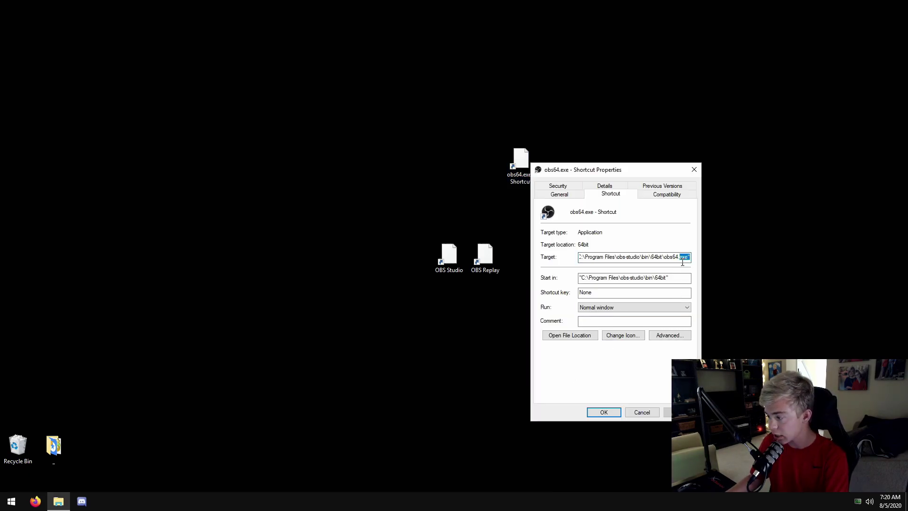
click(685, 259)
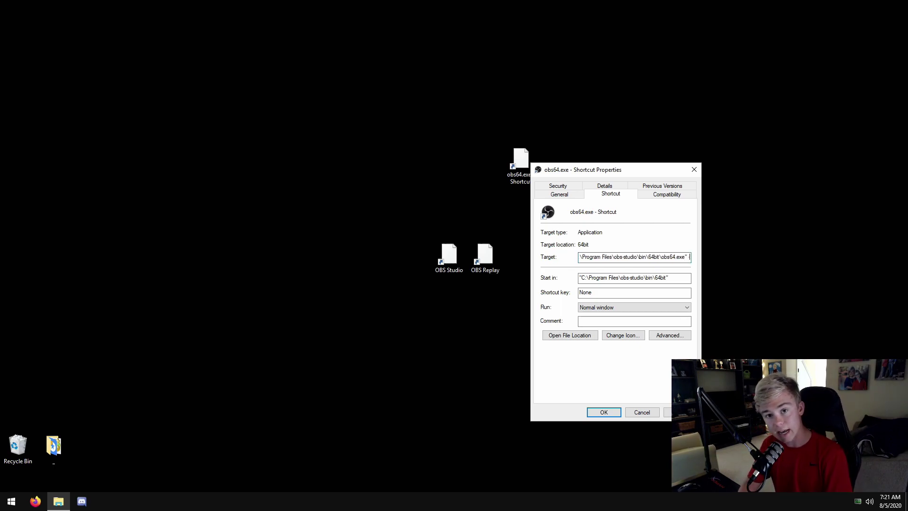
text(-)
text(-s)
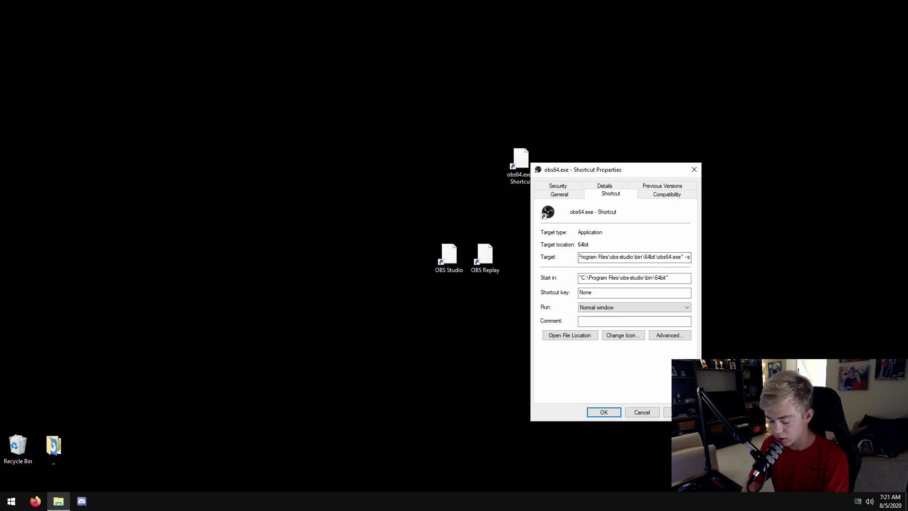
text(tartreplaybuffer)
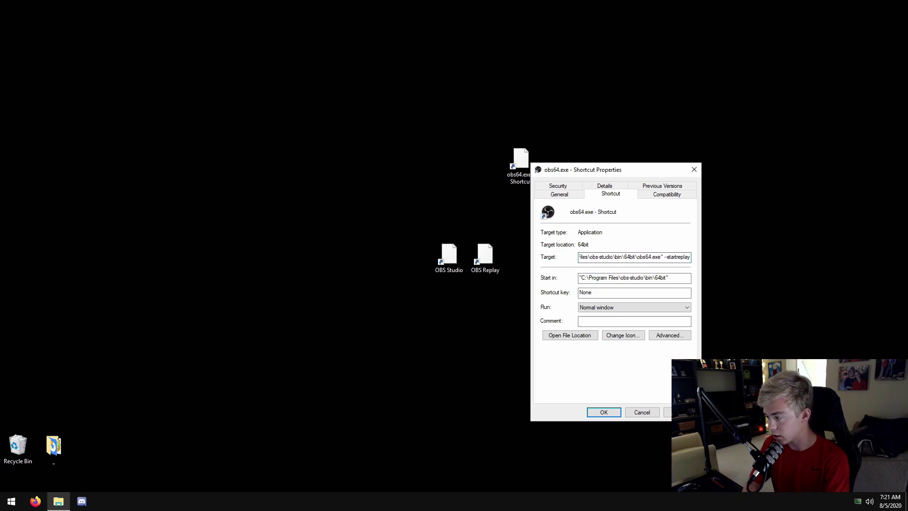
click(681, 412)
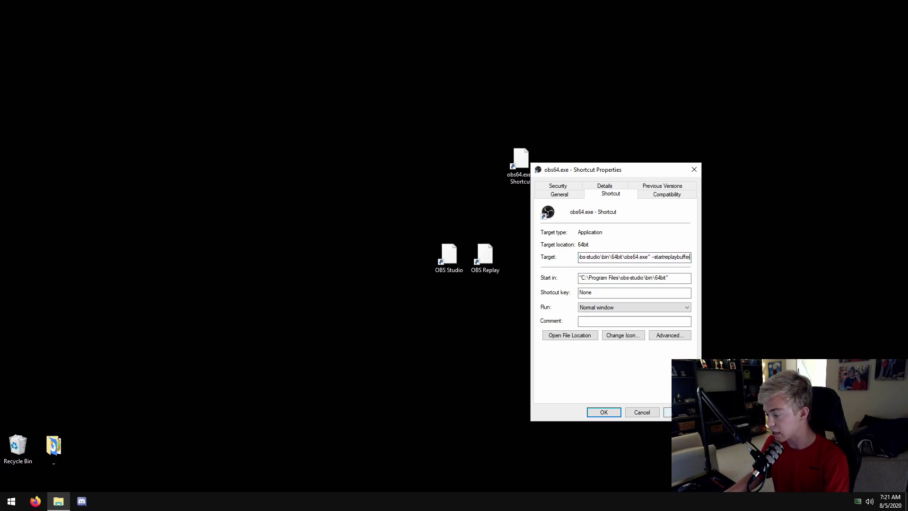
click(604, 412)
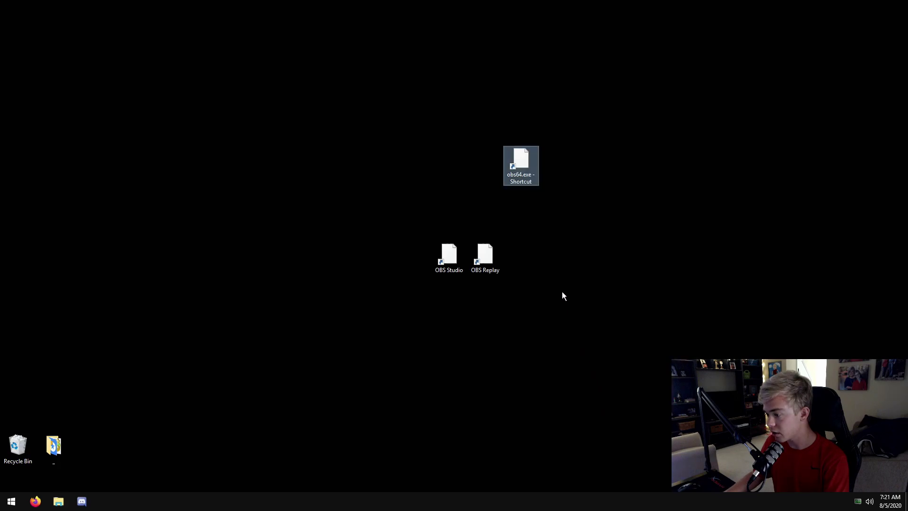
Step: Launch OBS from the new obs64.exe shortcut, look at the general settings and close them without changes
double_click(525, 178)
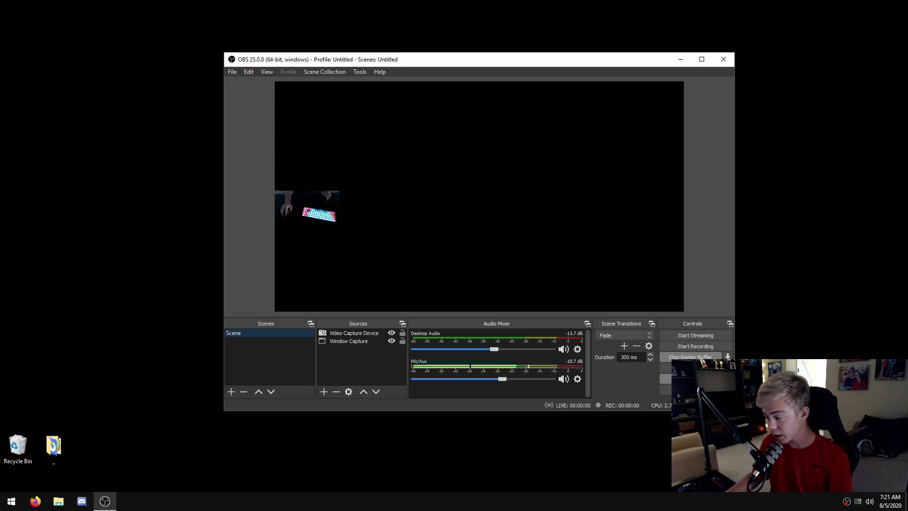
click(695, 378)
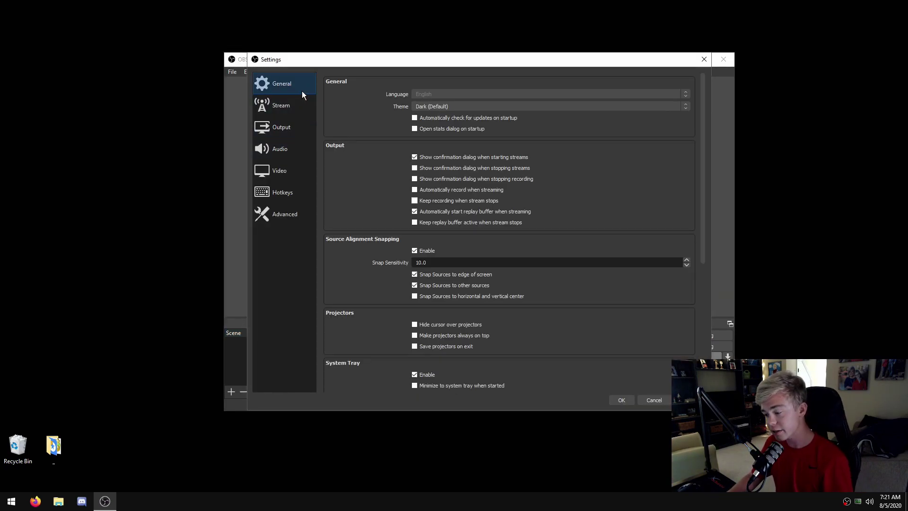
click(654, 400)
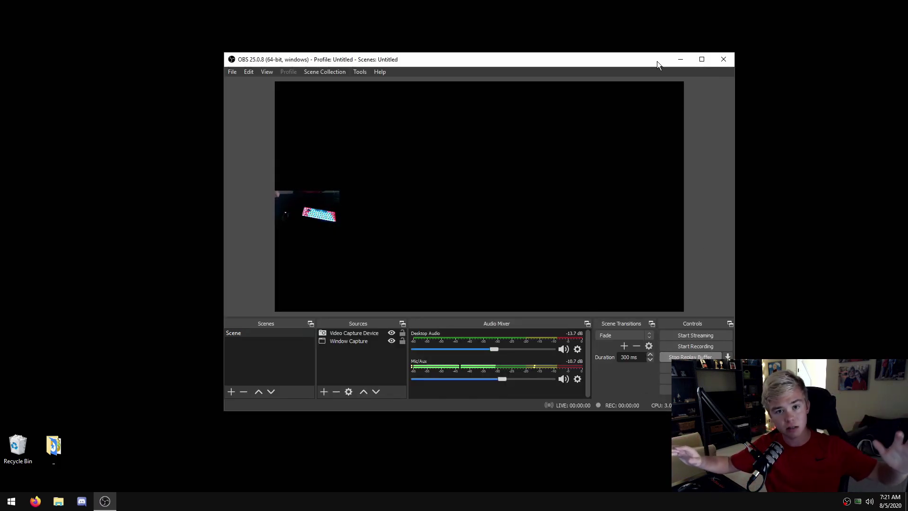
Step: Delete the Video Capture Device and Window Capture sources from the scene
click(365, 336)
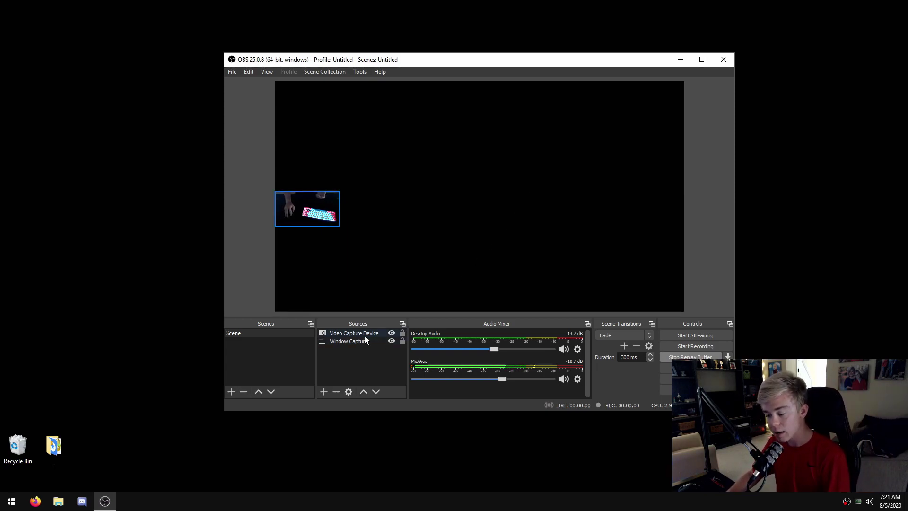
drag(358, 350, 359, 326)
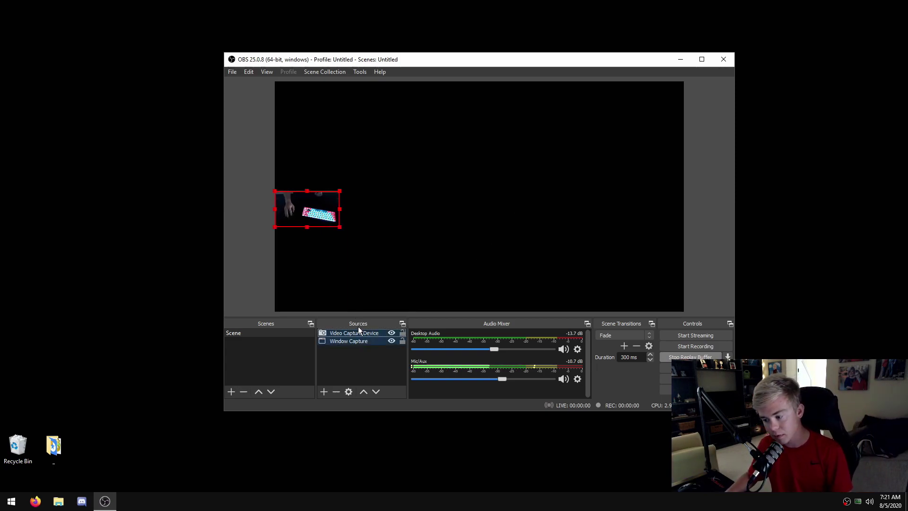
key(Delete)
click(491, 250)
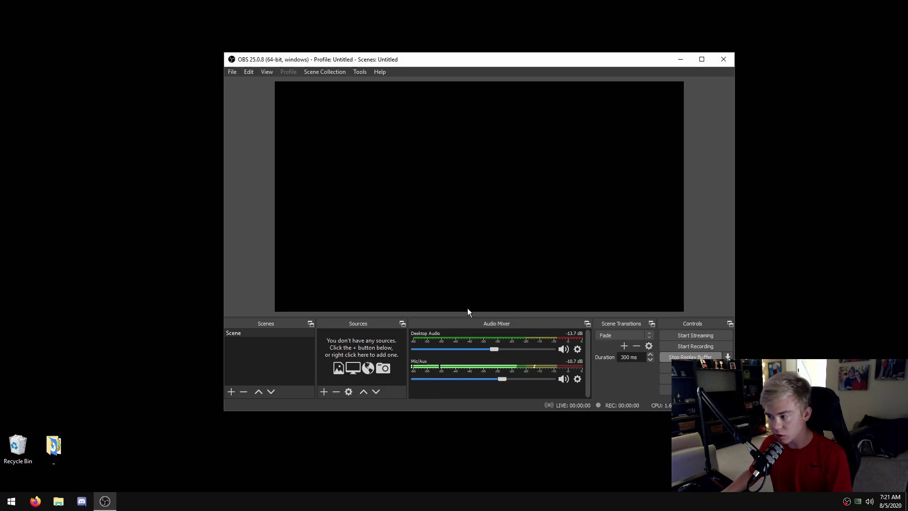
Step: Minimize OBS, launch another instance from the regular OBS Studio shortcut to compare its replay buffer state, and close that instance
click(680, 59)
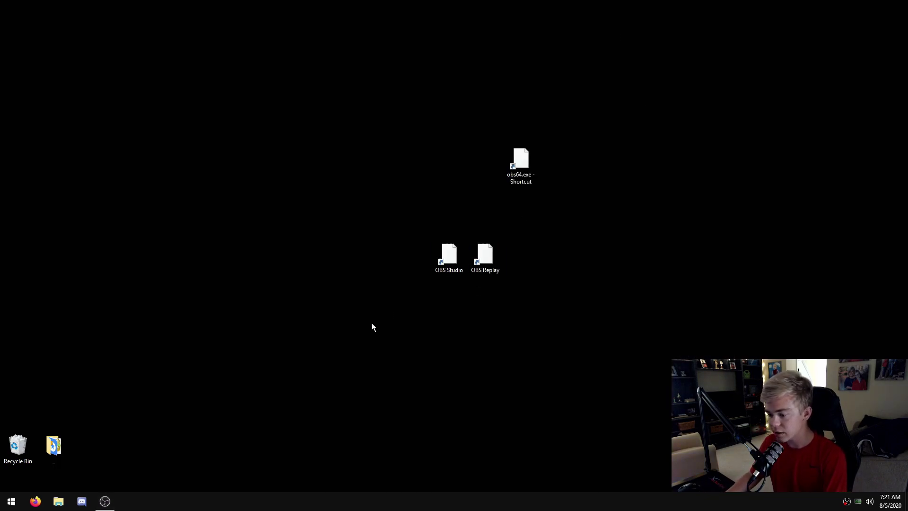
double_click(449, 267)
click(514, 261)
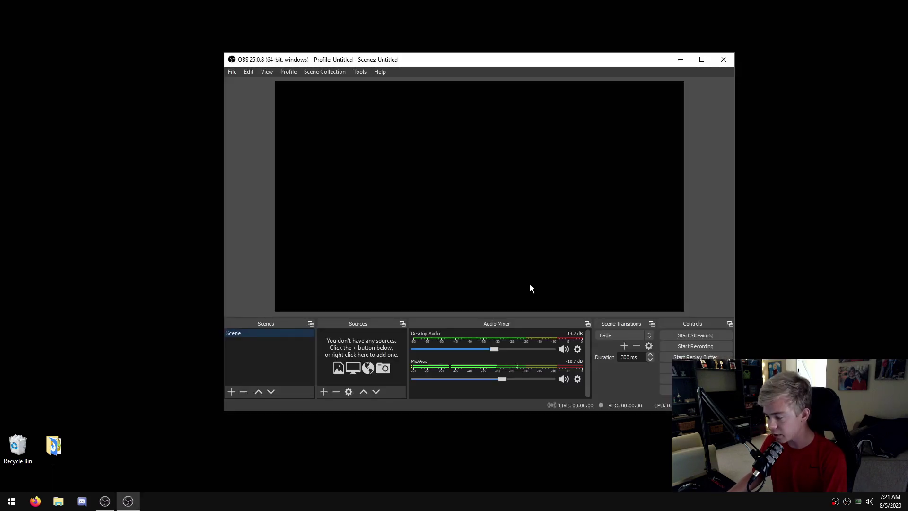
click(722, 59)
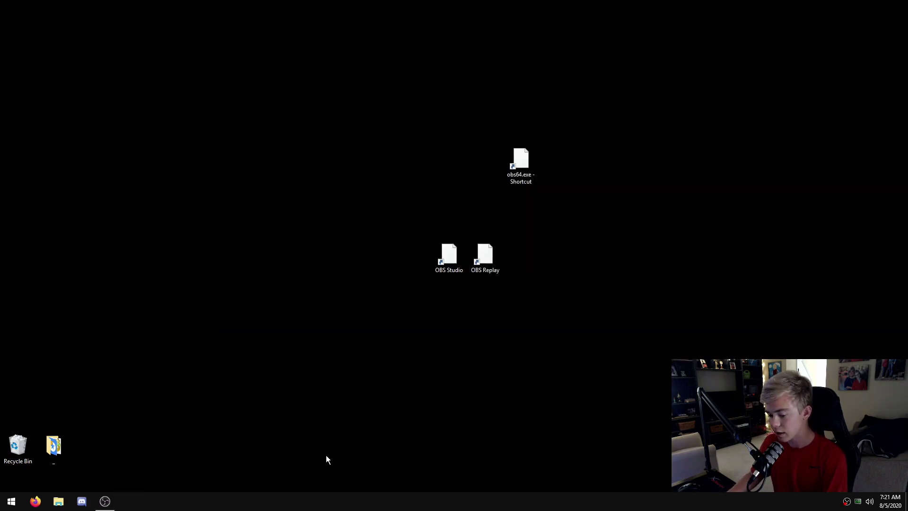
Step: Restore the minimized OBS window and exit it, confirming the shutdown of its active replay buffer
click(108, 507)
click(731, 60)
click(547, 250)
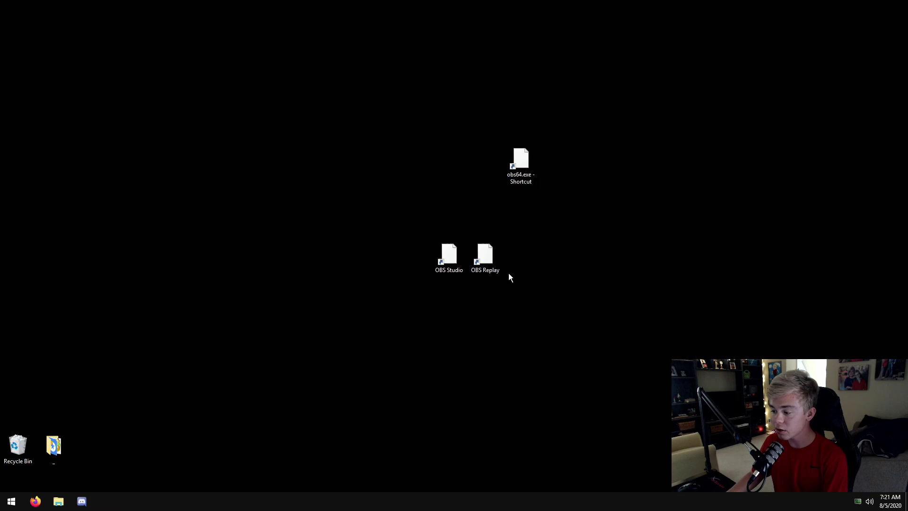